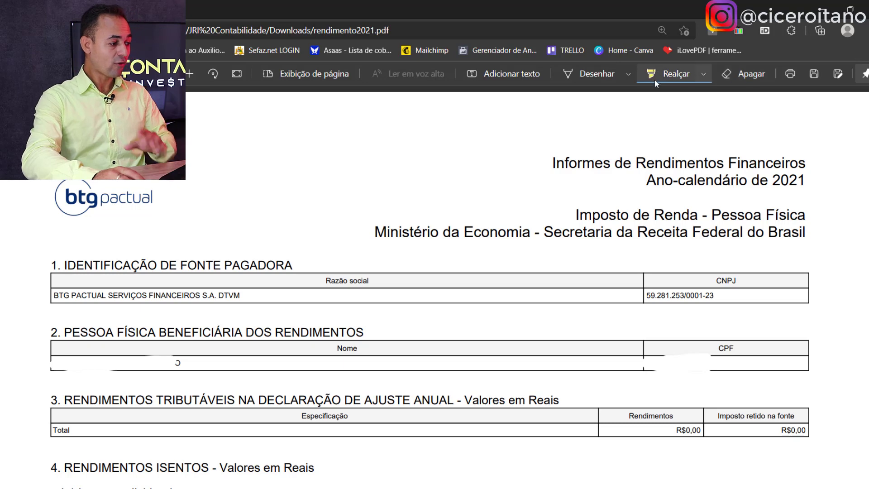
Step: Highlight the section 1 heading "IDENTIFICAÇÃO DE FONTE PAGADORA", the paying company's name and its CNPJ in the income report
drag(57, 266, 296, 266)
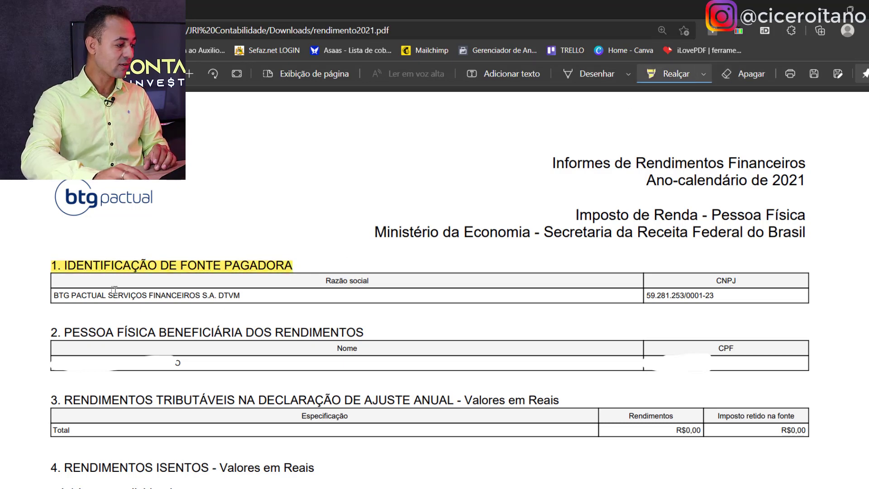
drag(54, 296, 240, 295)
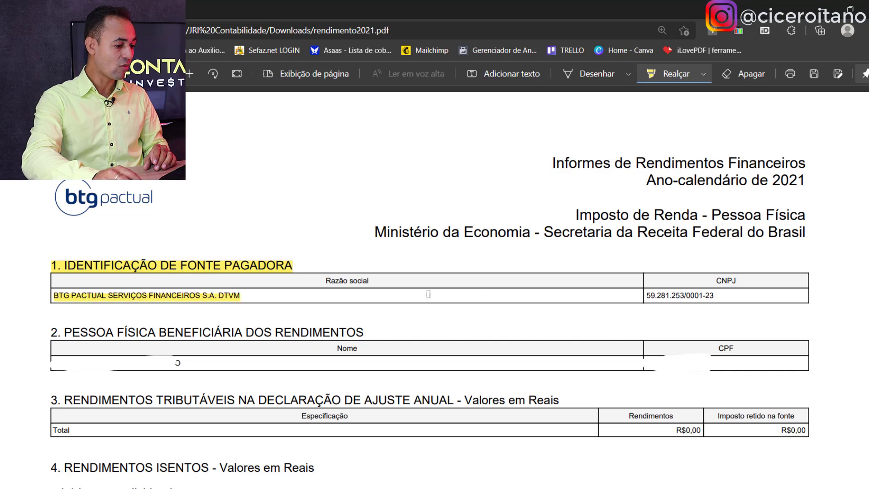
drag(647, 295, 717, 297)
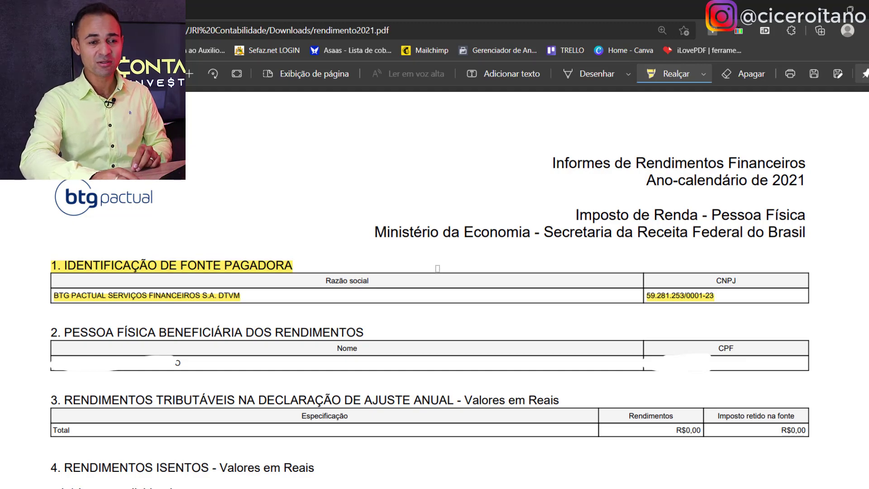
Step: Highlight the BRIRDMR11M12 receipt description in section 4.2 and the "Ano-calendário de 2021" line in the report header
scroll(436, 270, down, 8)
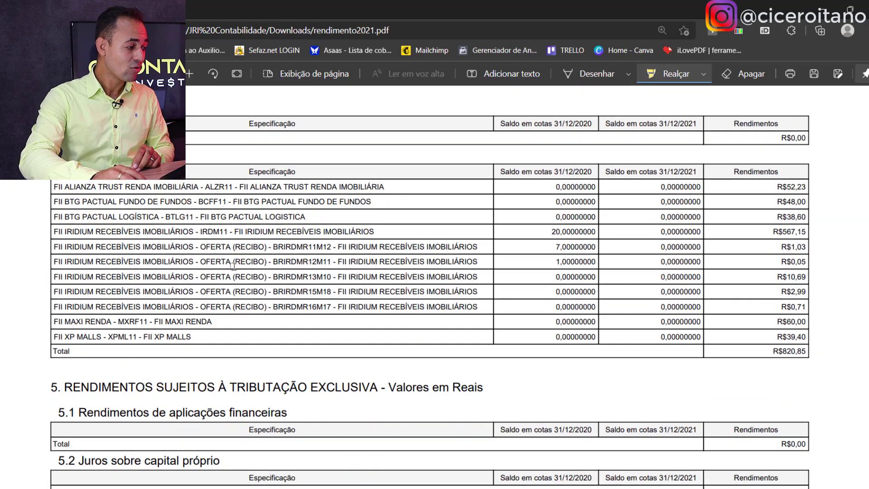
drag(52, 247, 482, 245)
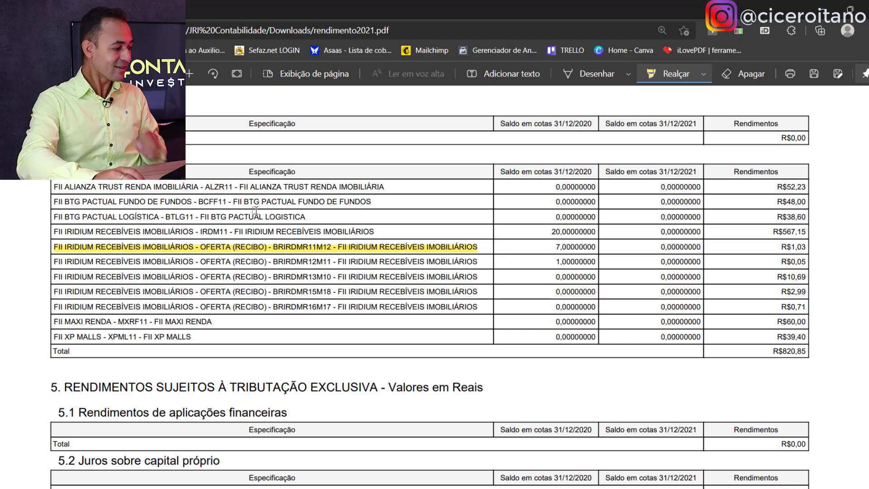
scroll(256, 220, up, 3)
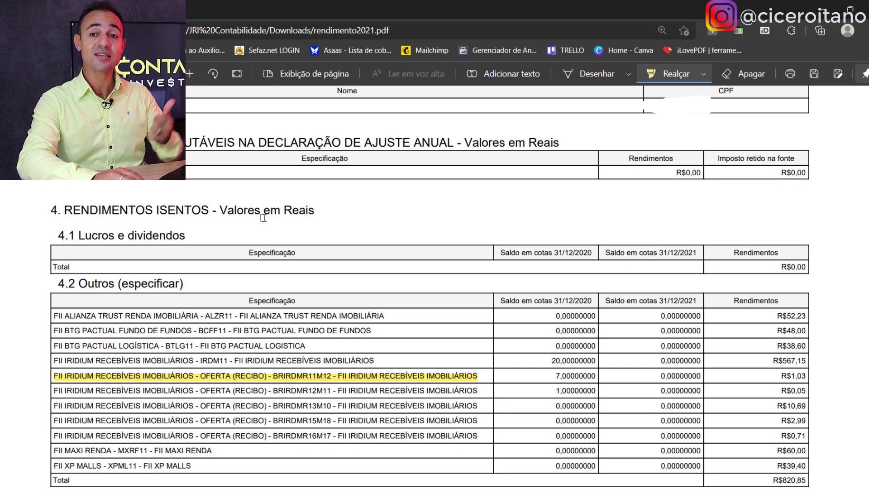
scroll(263, 217, up, 6)
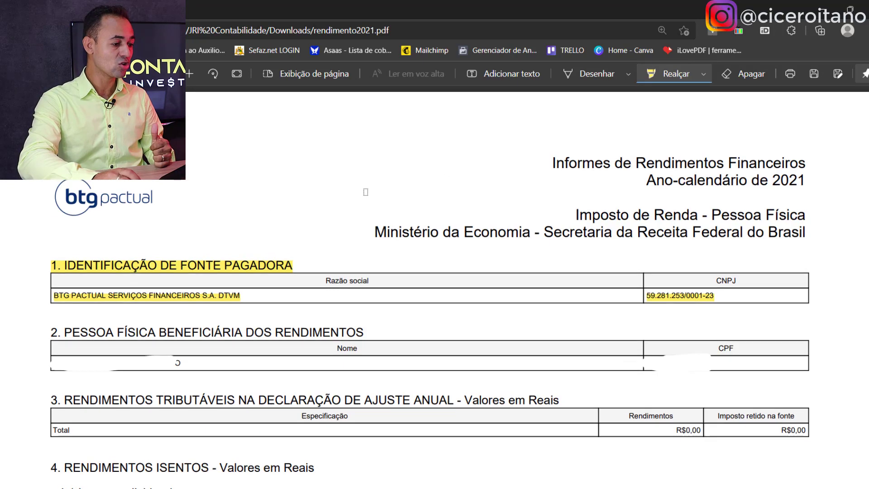
drag(643, 181, 810, 181)
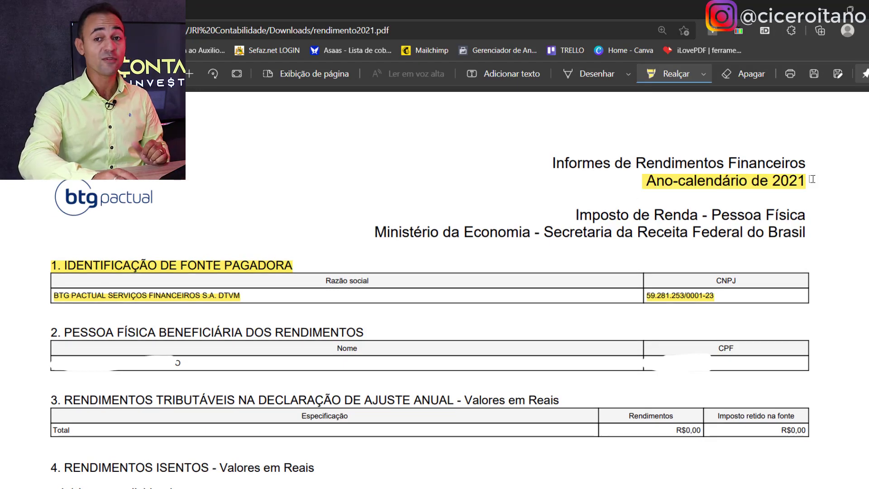
Step: In section 4.2, highlight the tickers ALZR11, BCFF11, BTLG11, IRDM11, MXRF11 and XPML11, plus the Total label and its amount
scroll(388, 222, down, 10)
scroll(388, 222, up, 3)
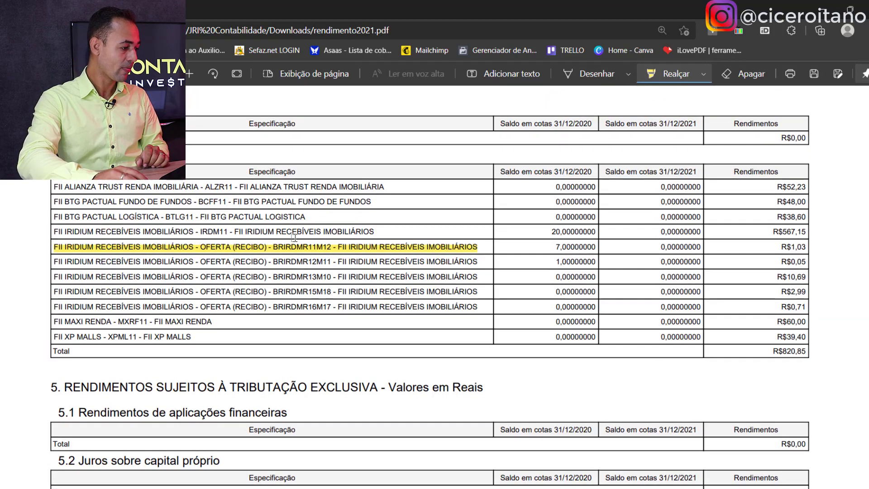
drag(205, 187, 228, 201)
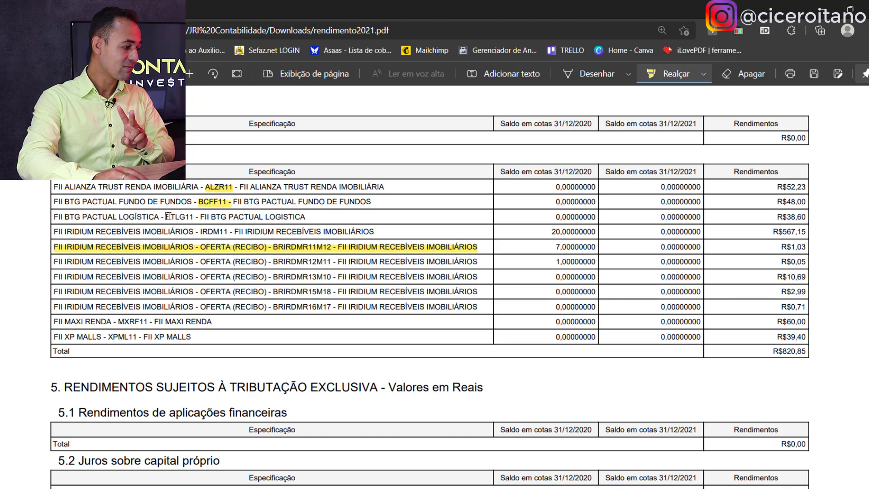
drag(166, 217, 197, 217)
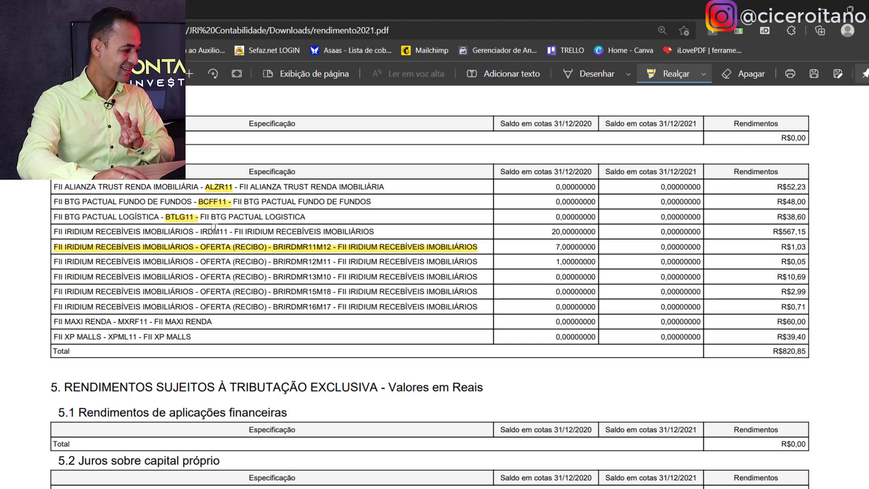
drag(197, 231, 229, 233)
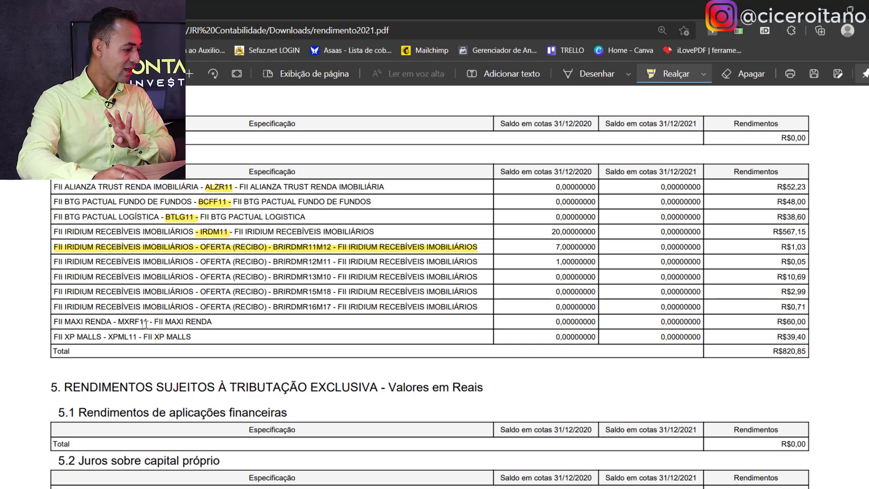
drag(118, 322, 142, 337)
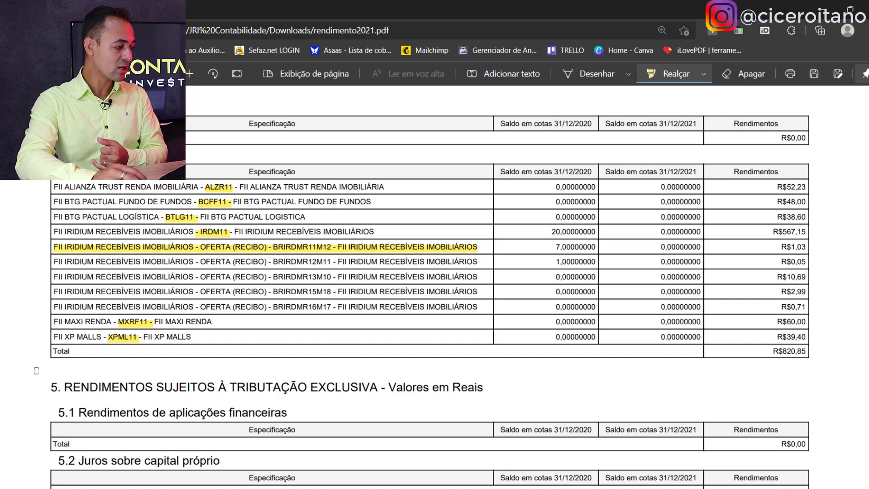
drag(51, 351, 74, 351)
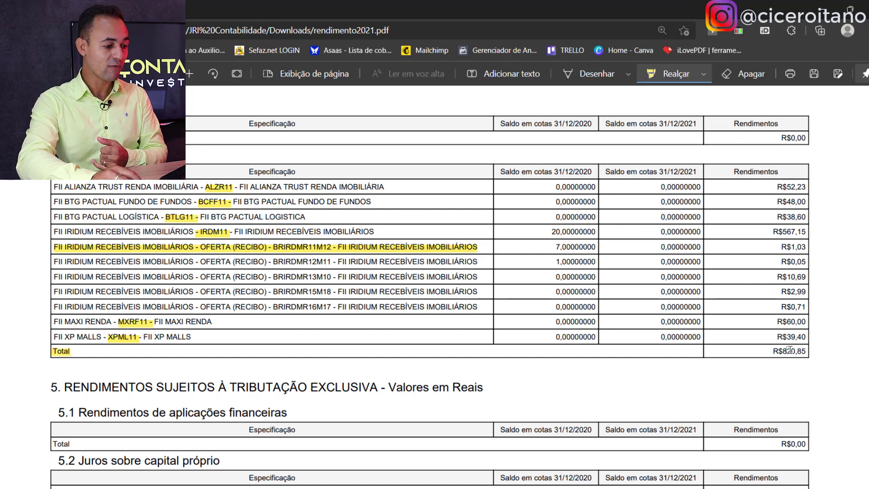
drag(775, 352, 811, 352)
Step: Highlight the headings "4. RENDIMENTOS ISENTOS" and "4.2 Outros" in the income report
scroll(803, 323, up, 2)
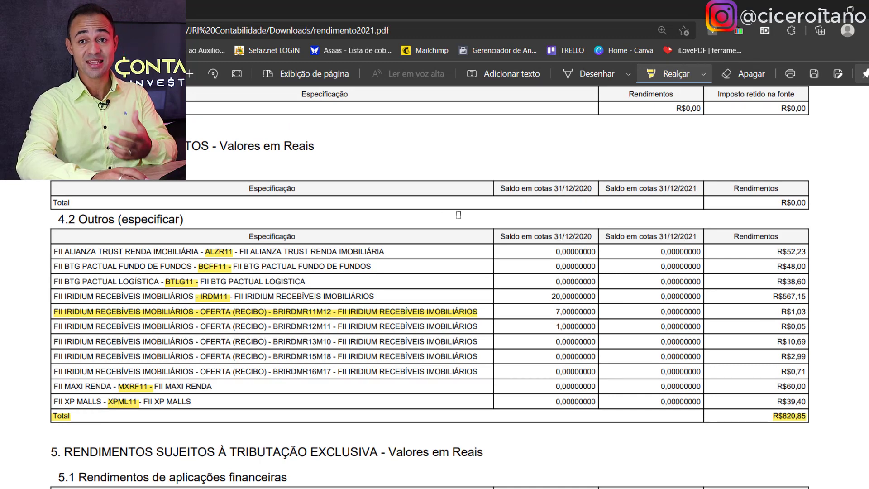
scroll(467, 205, up, 8)
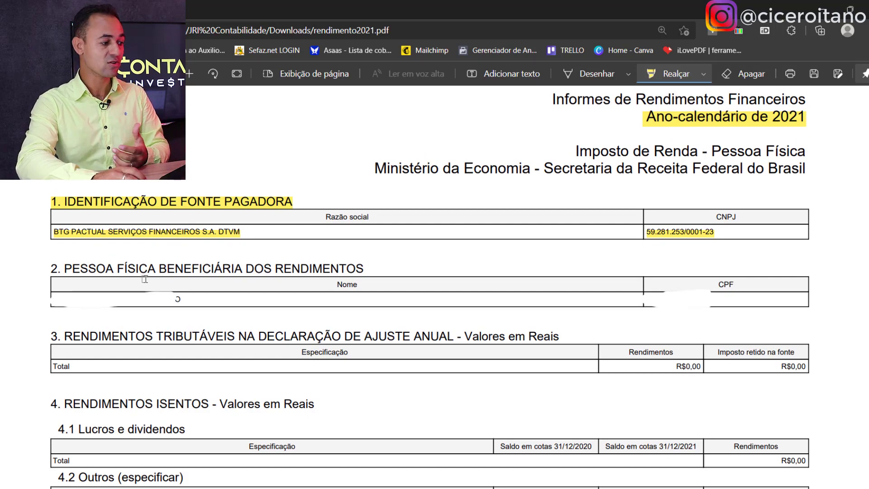
scroll(145, 279, down, 4)
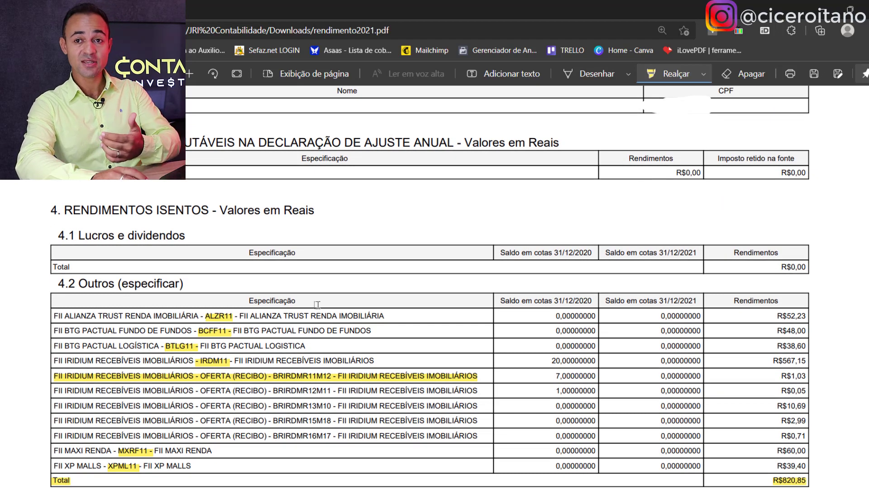
scroll(186, 244, up, 4)
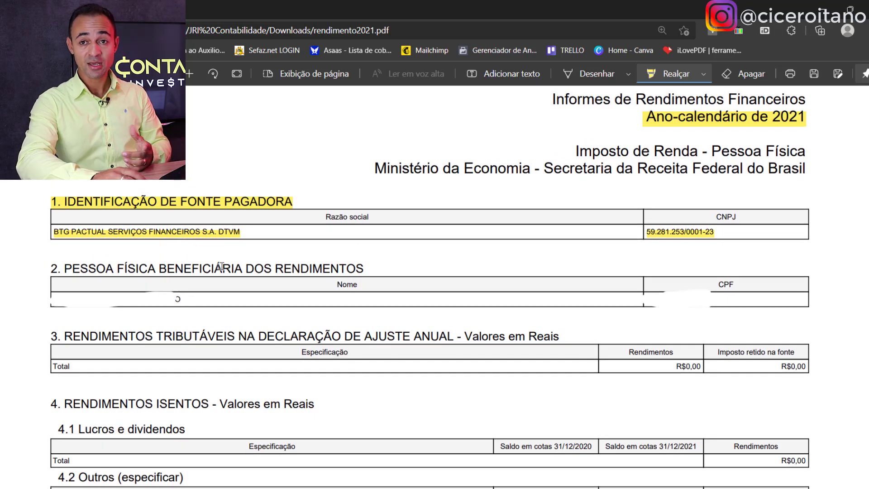
scroll(221, 267, down, 3)
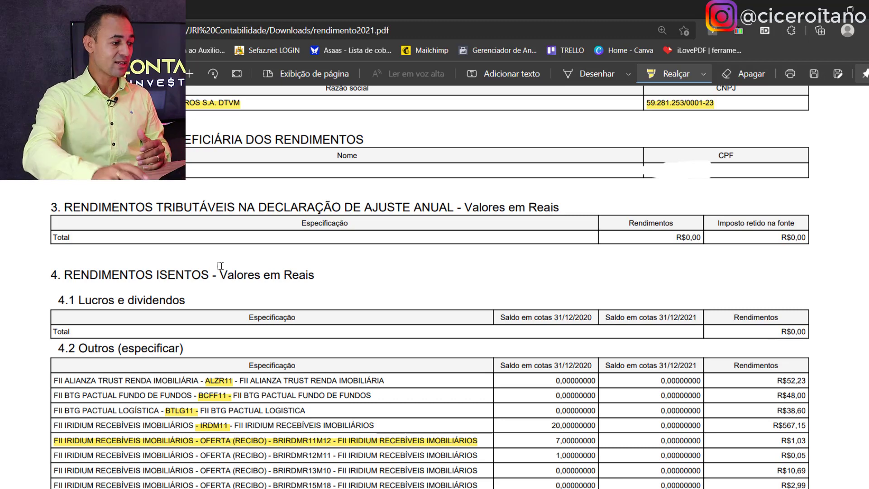
scroll(291, 265, down, 3)
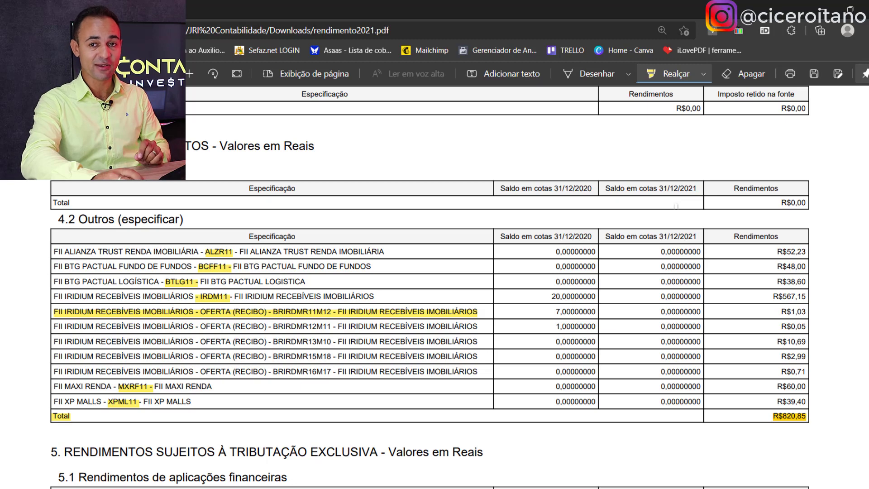
scroll(438, 173, up, 3)
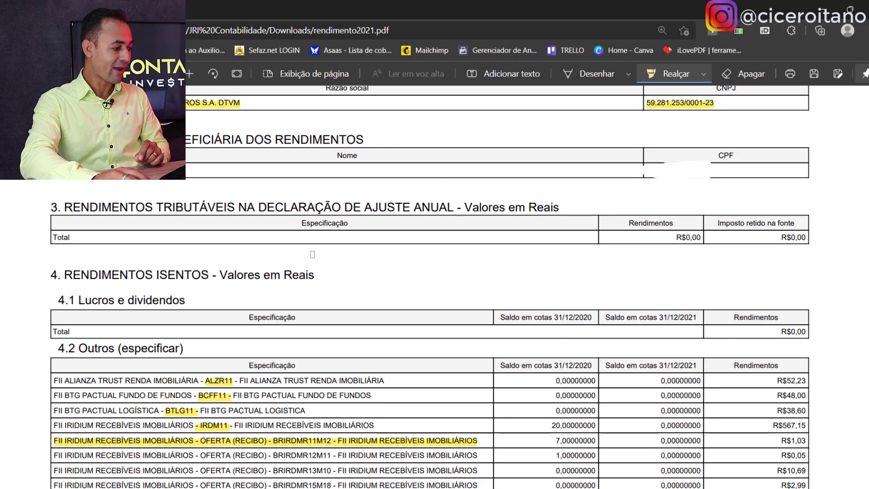
drag(50, 277, 218, 277)
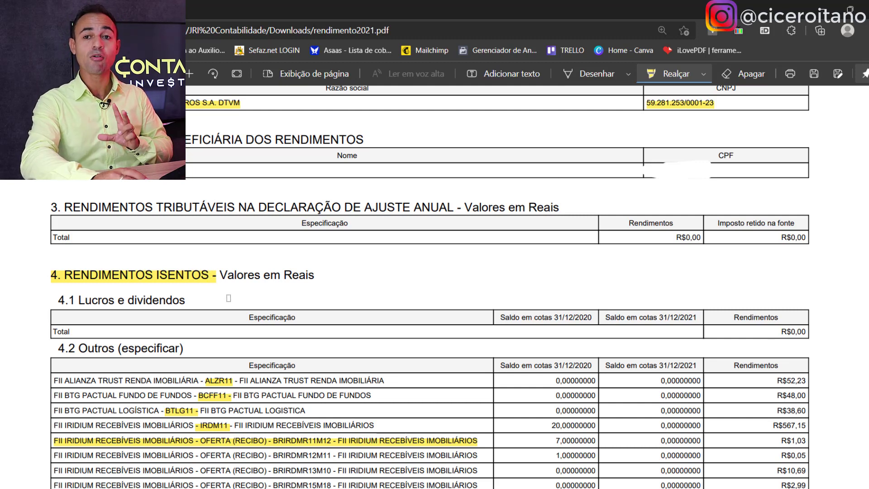
drag(53, 351, 114, 349)
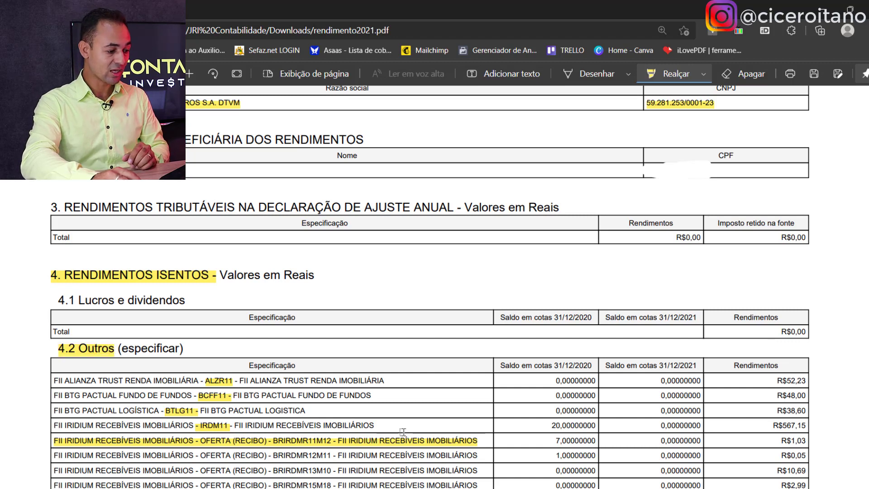
Step: Switch to the IRPF program and create a new Rendimentos Isentos e Não Tributáveis entry of type "26 - Outros"
key(alt+Tab)
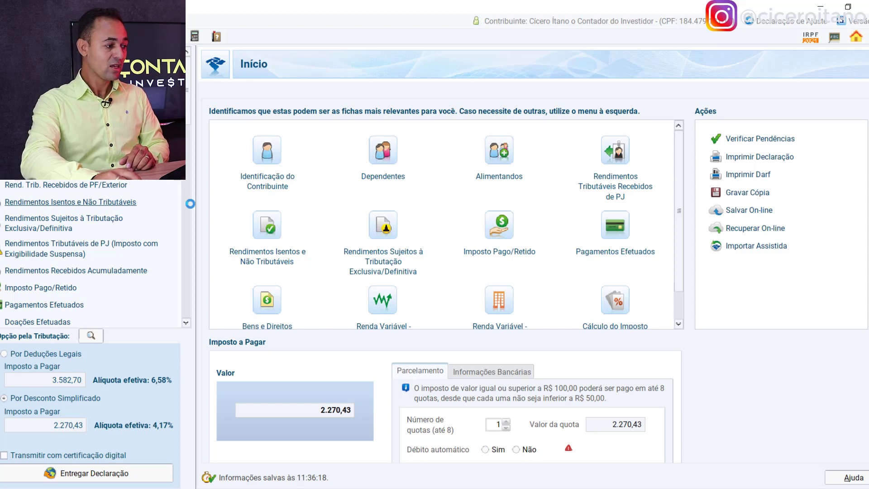
click(69, 203)
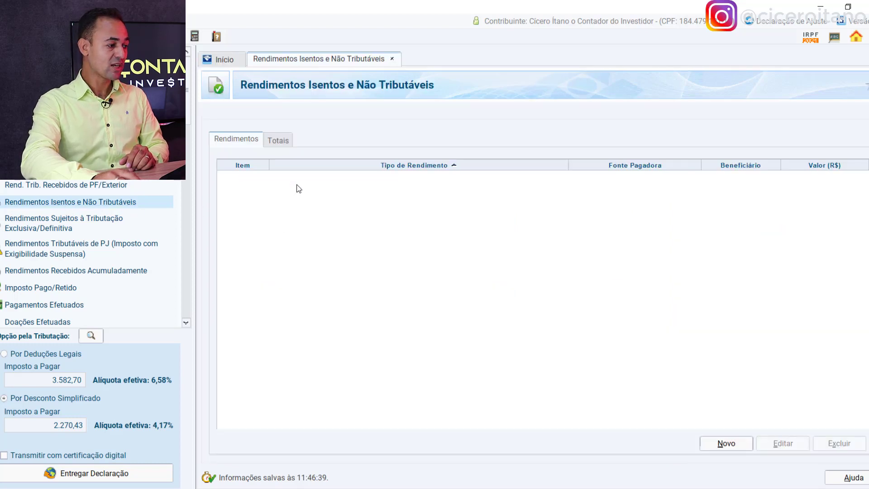
click(728, 442)
click(282, 156)
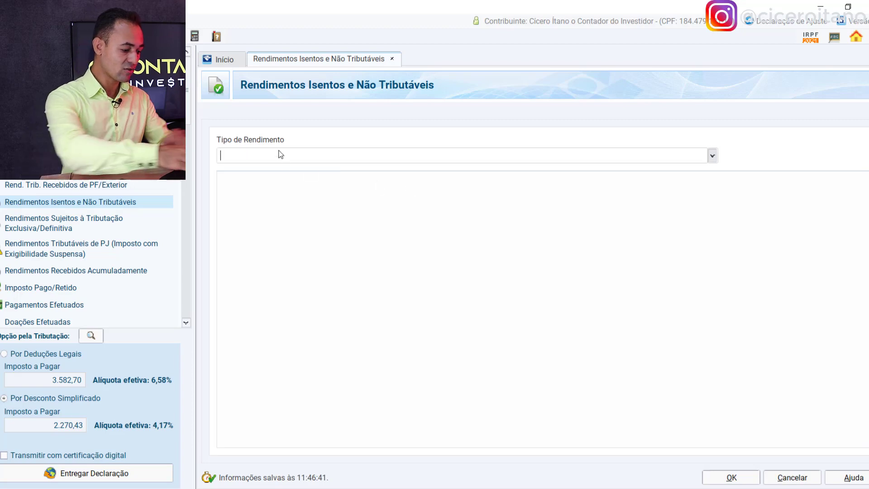
text(outtr)
key(BackSpace)
key(BackSpace)
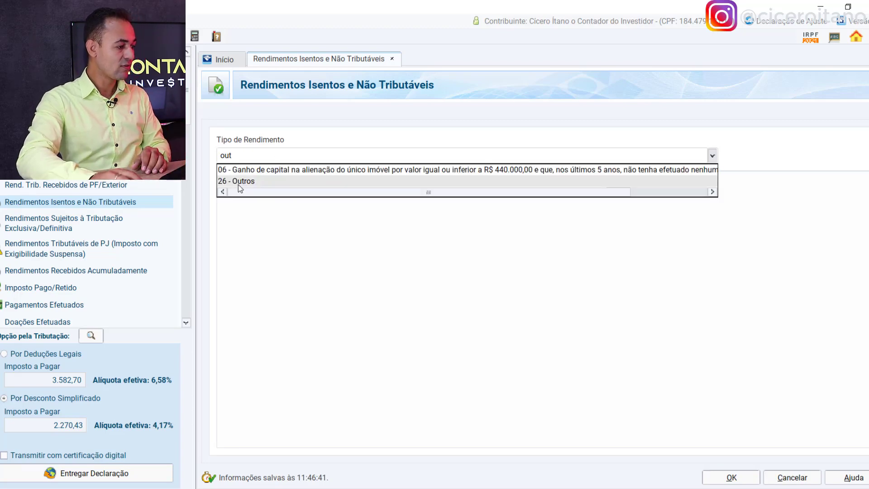
click(238, 183)
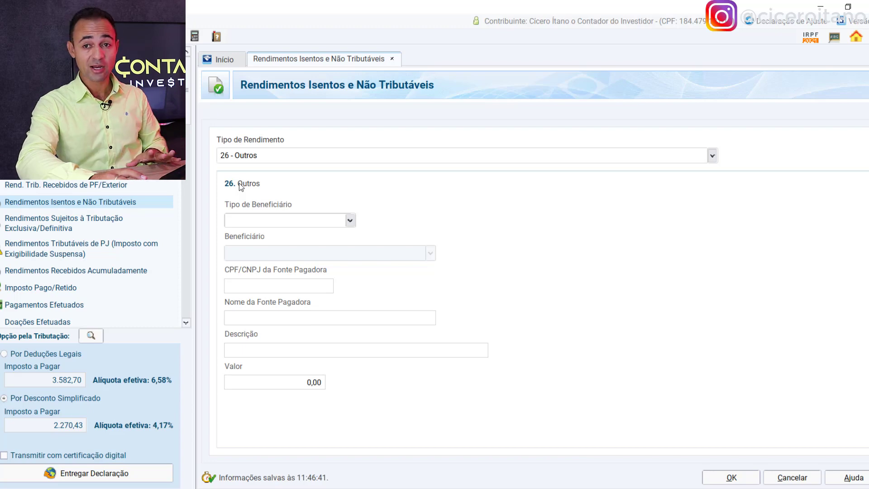
click(292, 223)
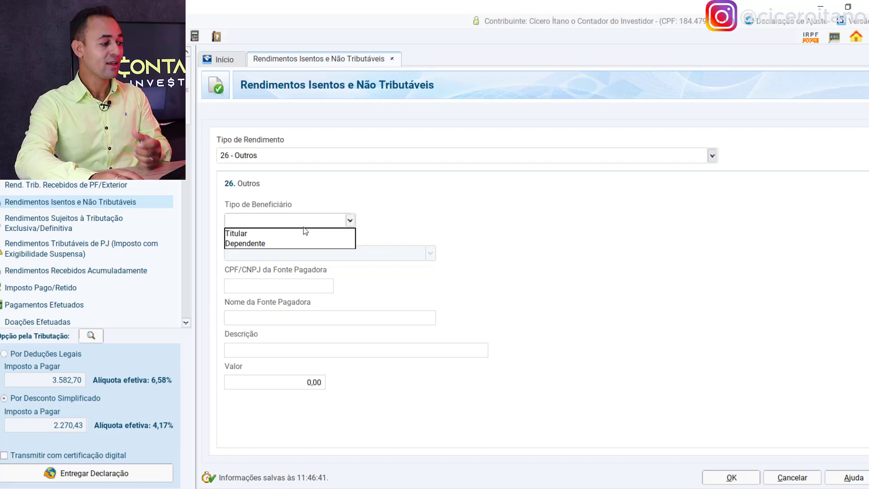
click(256, 244)
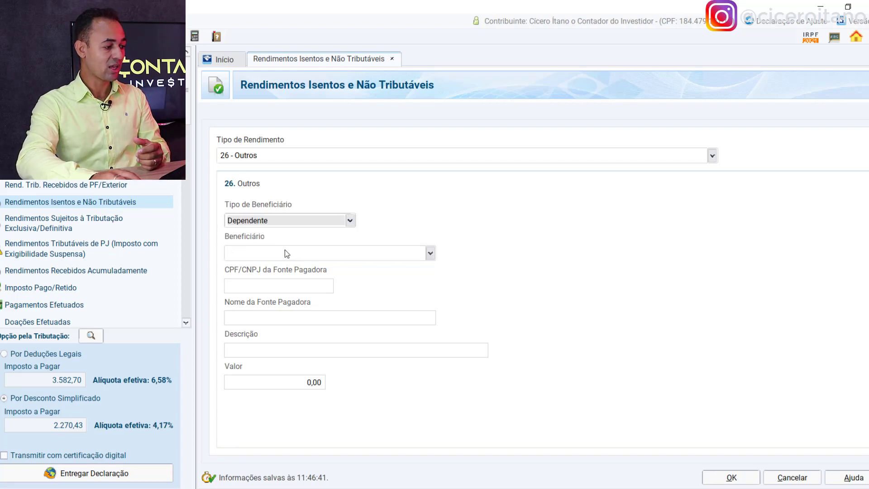
click(430, 253)
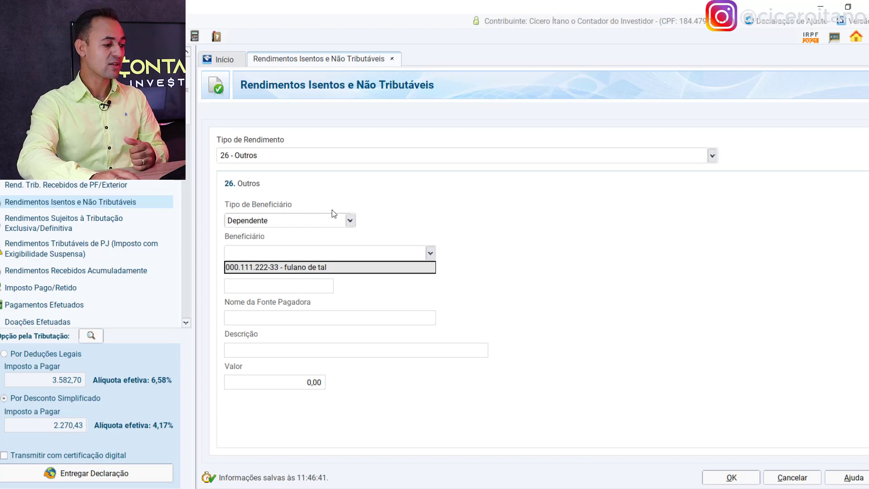
Step: Set the entry's beneficiary type to Titular
click(350, 221)
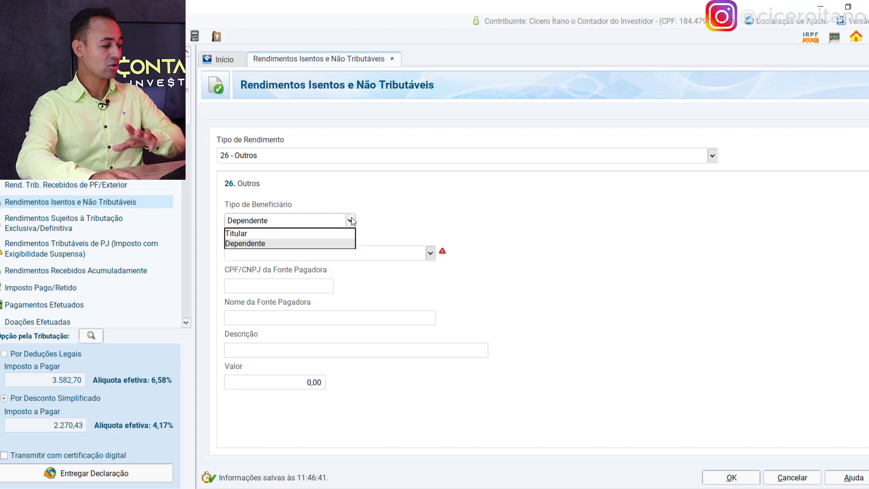
click(252, 234)
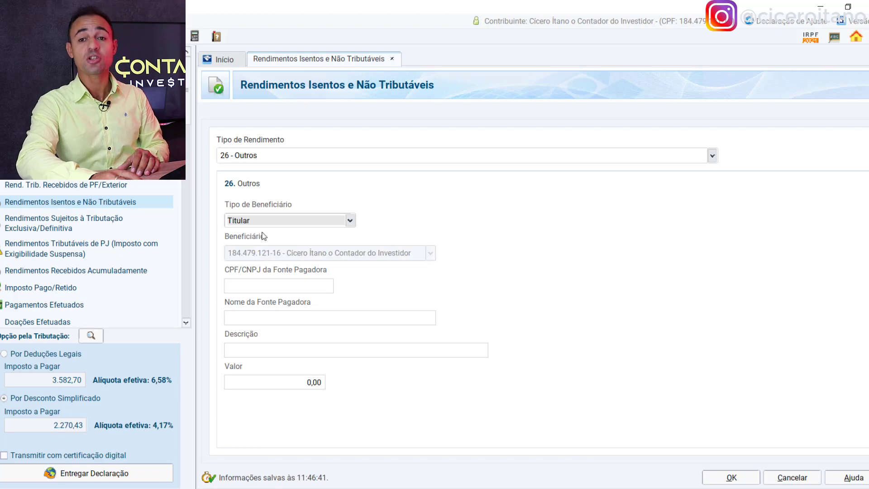
Step: Copy the paying source's CNPJ from section 1 of the browser's income report into CPF/CNPJ da Fonte Pagadora in the IRPF entry
click(266, 285)
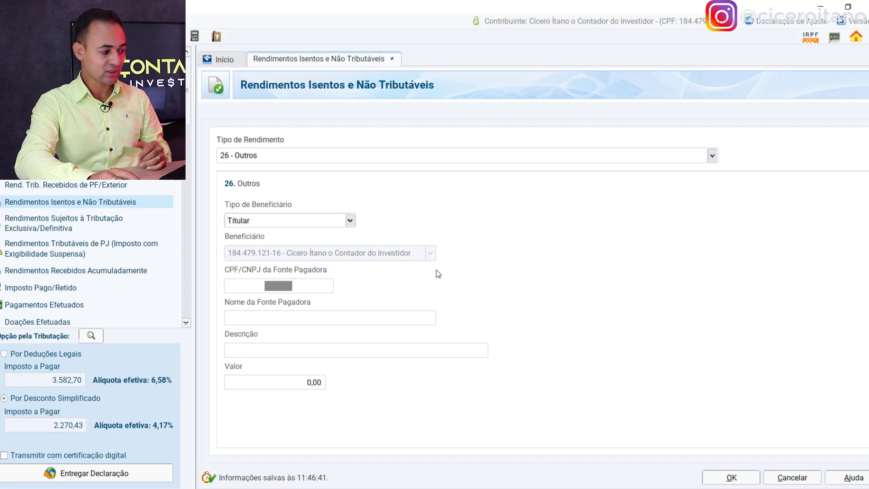
key(alt+Tab)
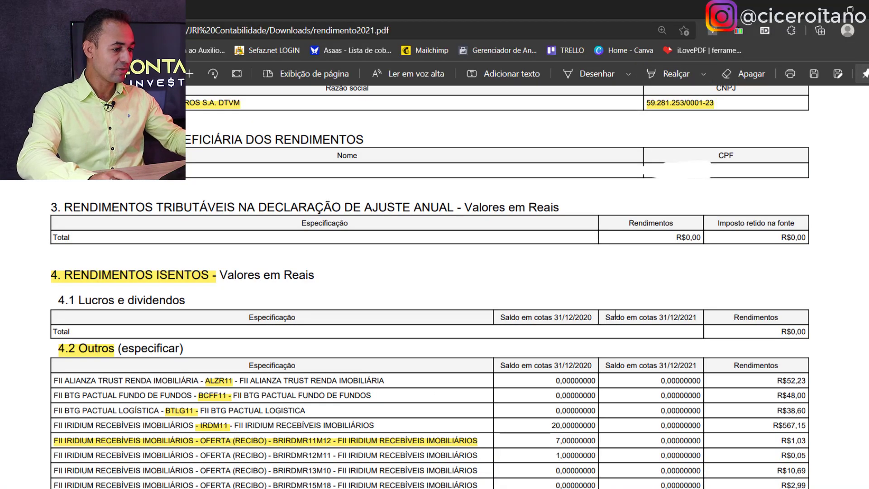
scroll(616, 315, up, 5)
drag(647, 296, 718, 295)
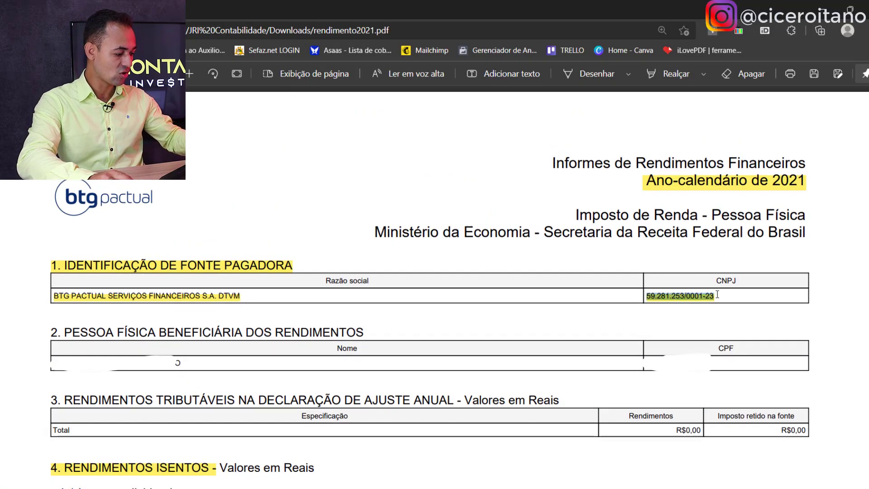
key(ctrl+c)
key(alt+Tab)
key(ctrl+v)
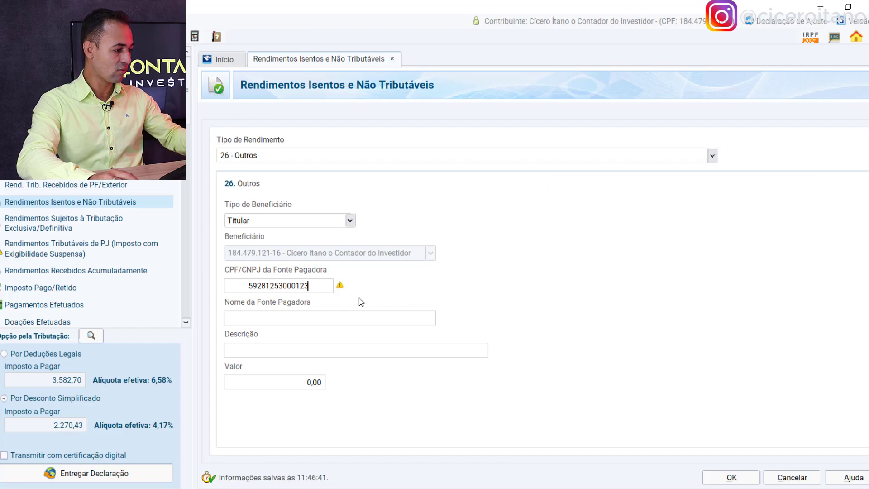
key(Tab)
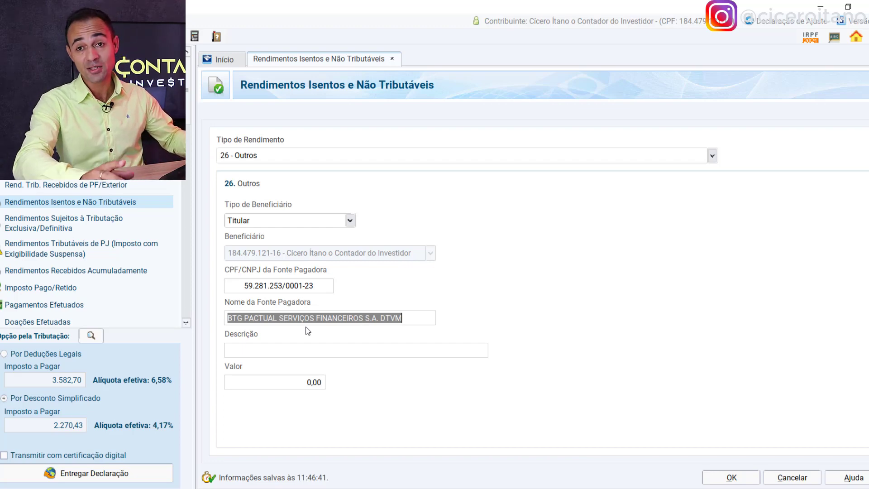
Step: Copy the company name BTG PACTUAL SERVIÇOS FINANCEIROS S.A. DTVM from the browser's income report into Nome da Fonte Pagadora in IRPF
key(alt+Tab)
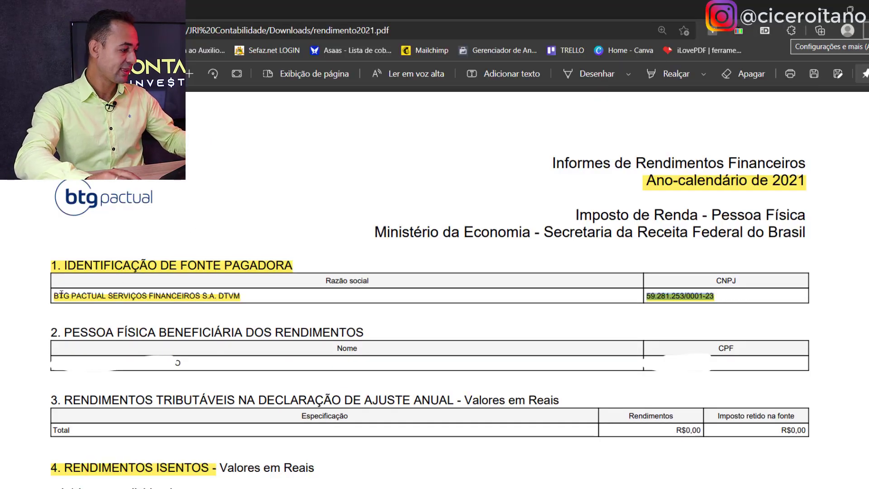
drag(55, 297, 242, 304)
key(alt+Tab)
key(ctrl+v)
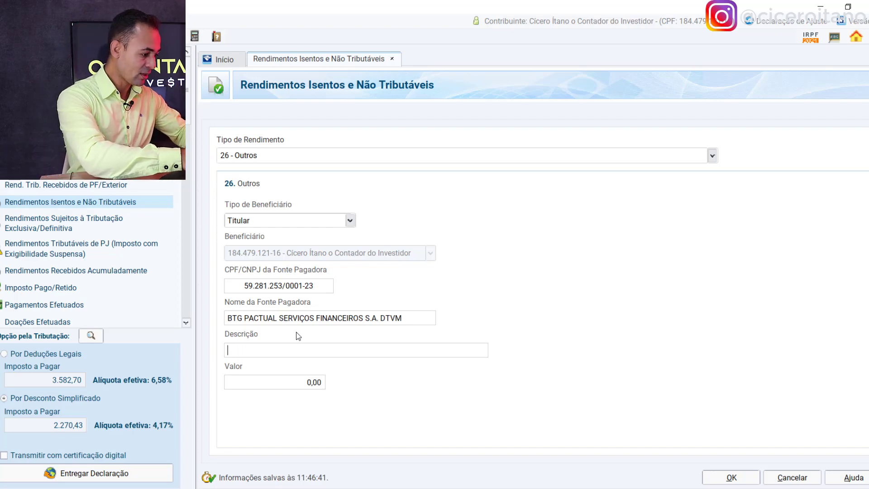
Step: Enter the entry's description as "RENDIMENTOS RECEBEIDOS DE FIIS DIVERSOS"
text(RENDIMENTS)
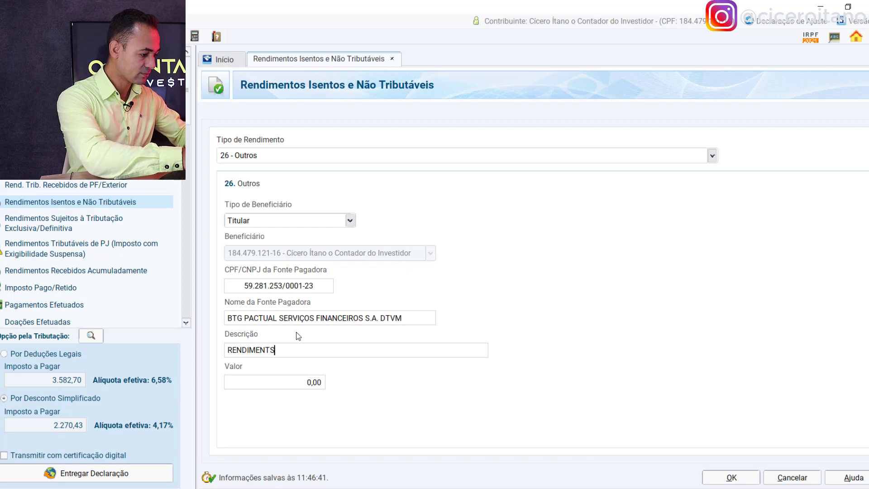
key(BackSpace)
text(OS REC)
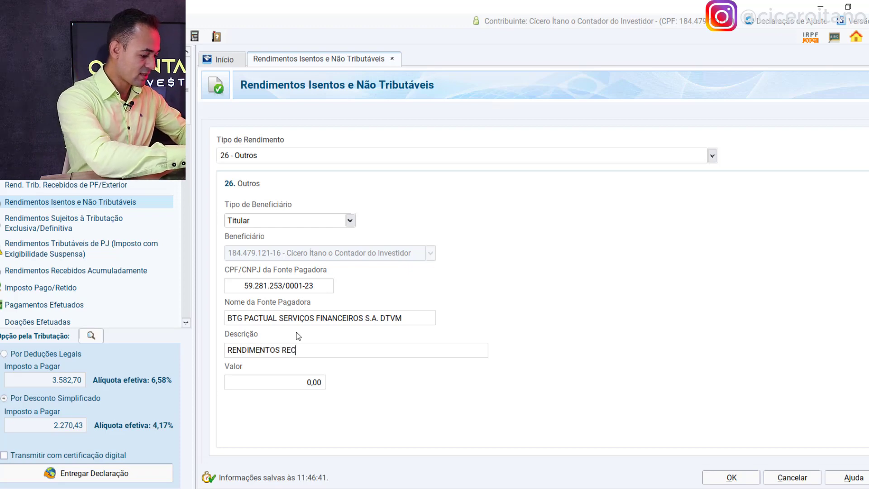
text(EBEIDOS DE FIIS )
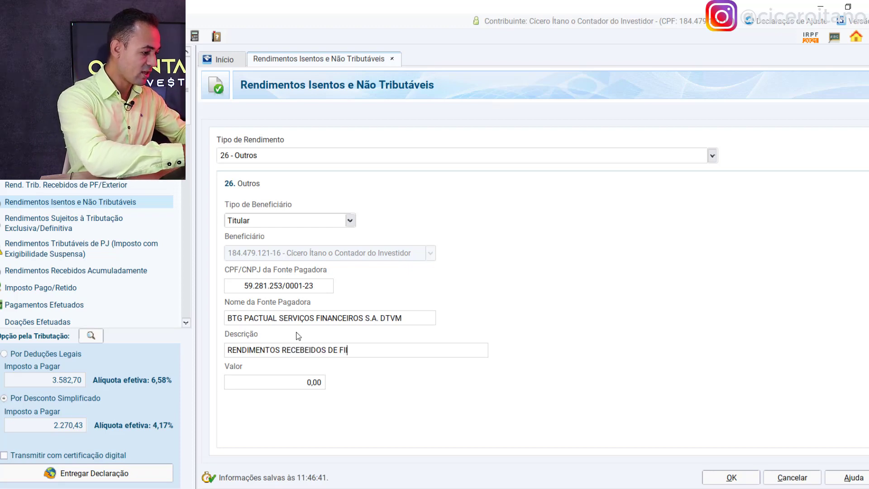
text(DIVER)
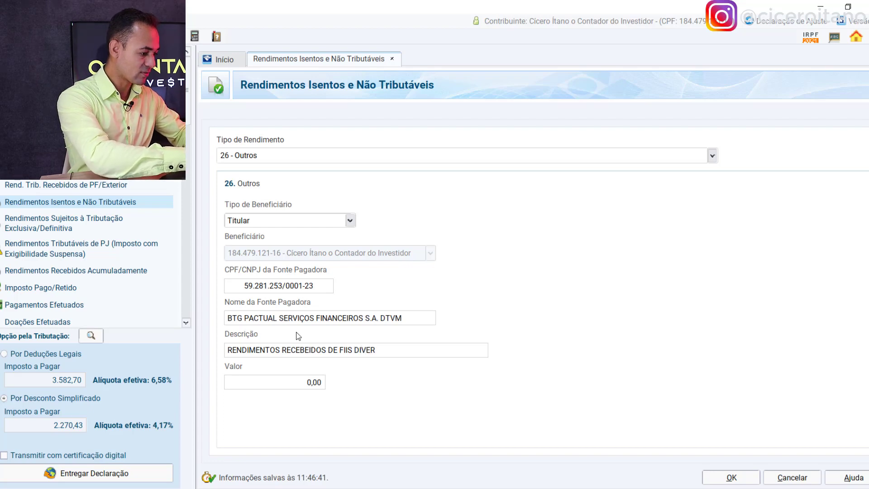
text(SOS)
key(Tab)
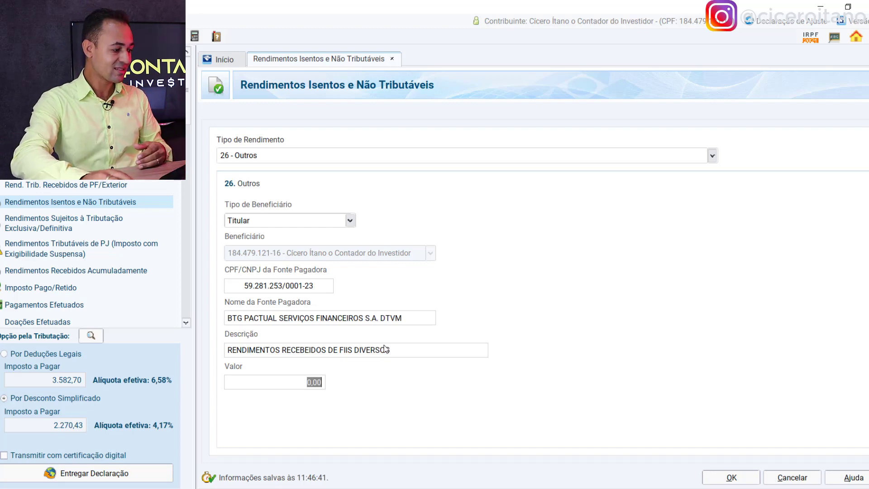
Step: Look up the section 4.2 Outros total in the browser's income report and enter 820,85 as the IRPF entry's Valor
key(alt+Tab)
scroll(442, 337, down, 4)
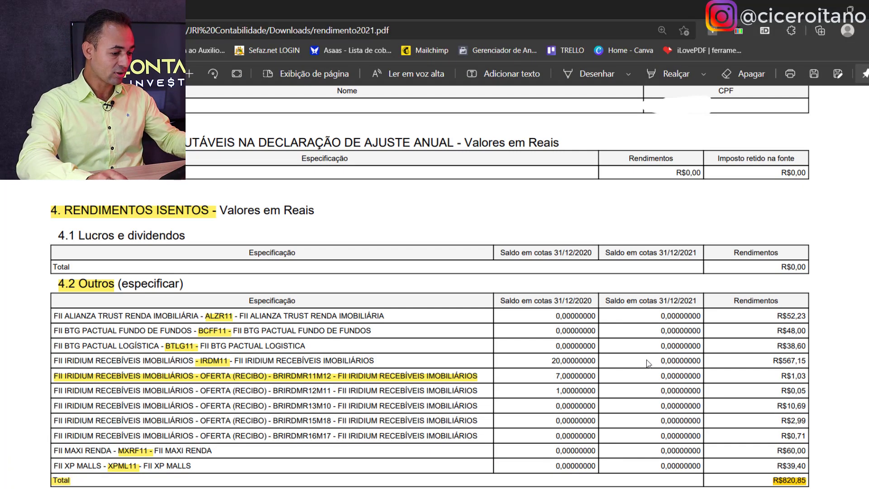
scroll(435, 272, down, 5)
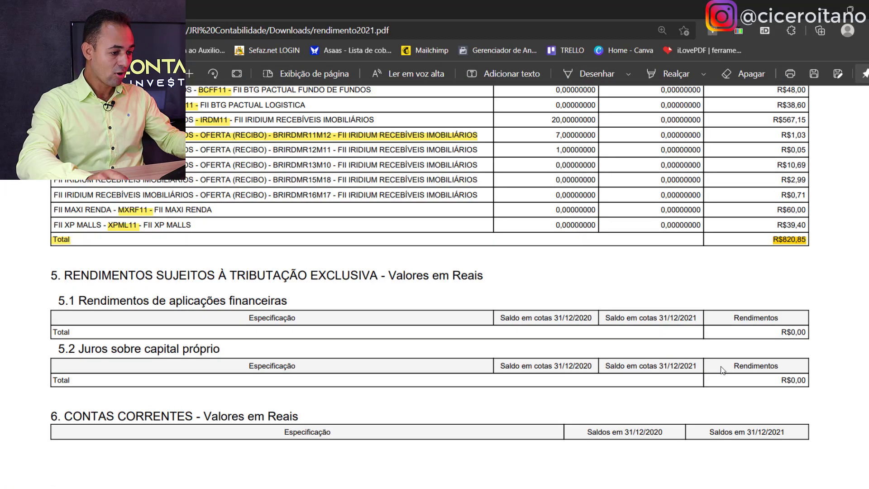
key(alt+Tab)
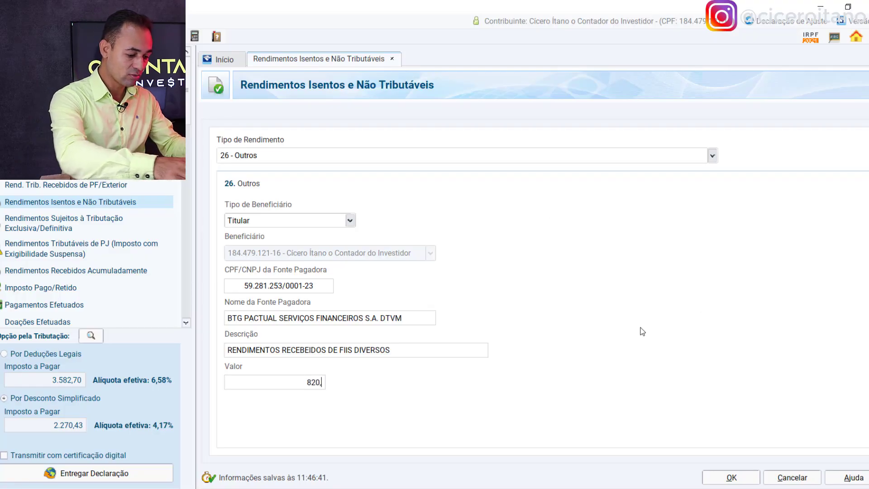
key(alt+Tab)
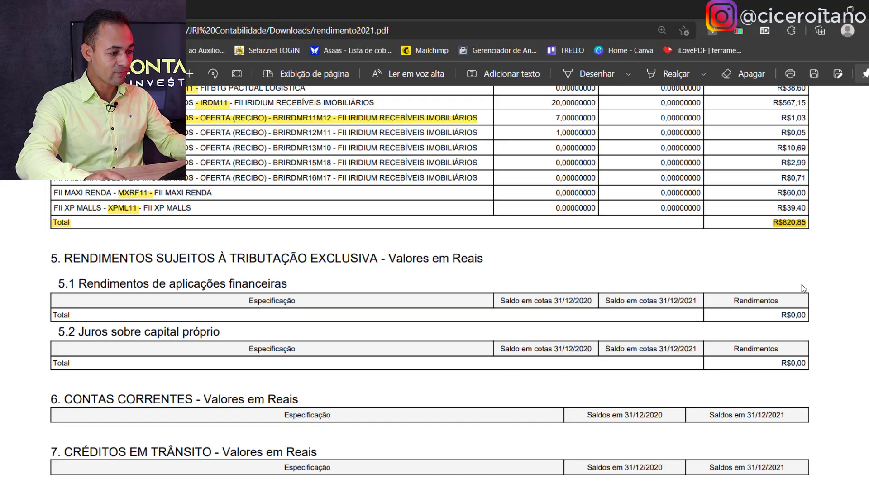
key(alt+Tab)
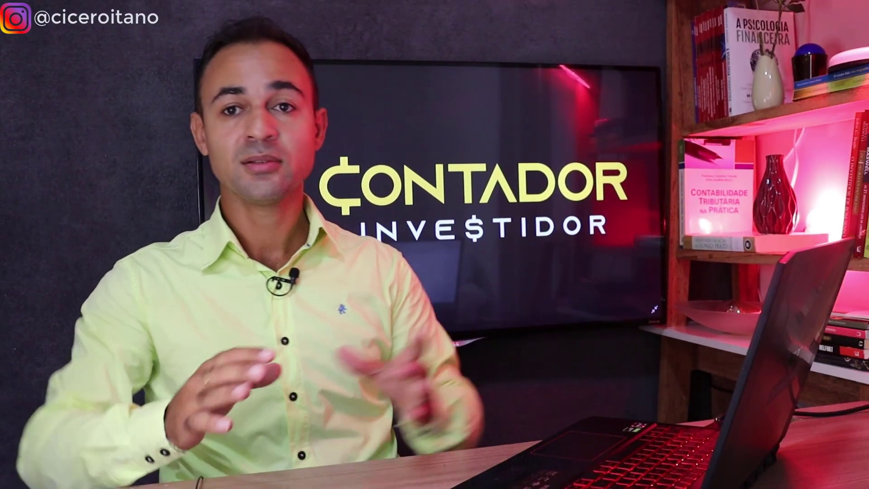